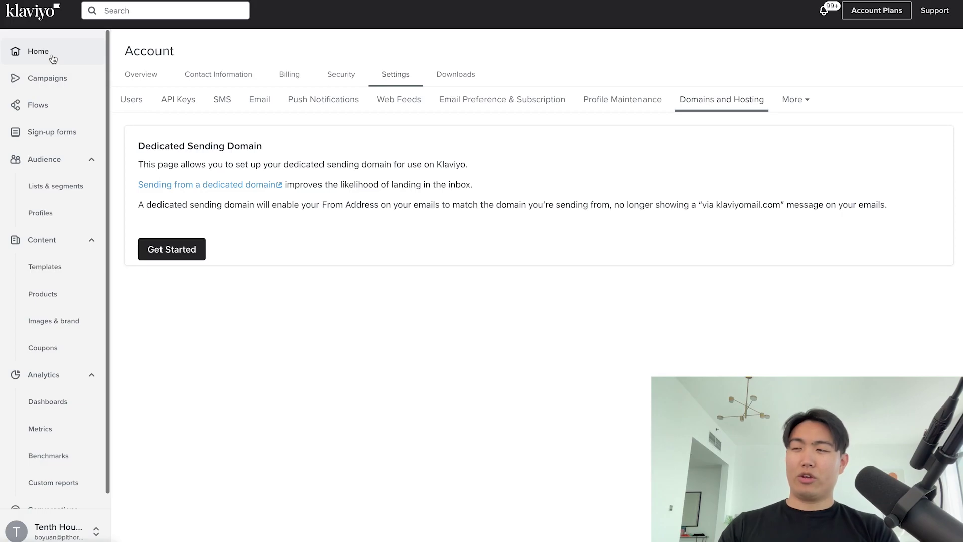
Step: Add the Email Deliverability by Email Domain card to the Overview dashboard from the Data View Library
left_click(52, 56)
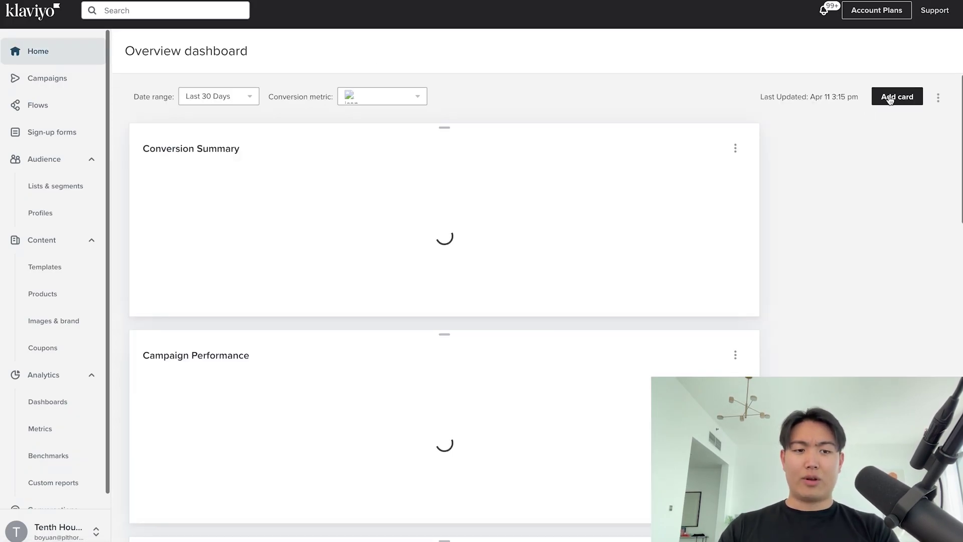
left_click(891, 97)
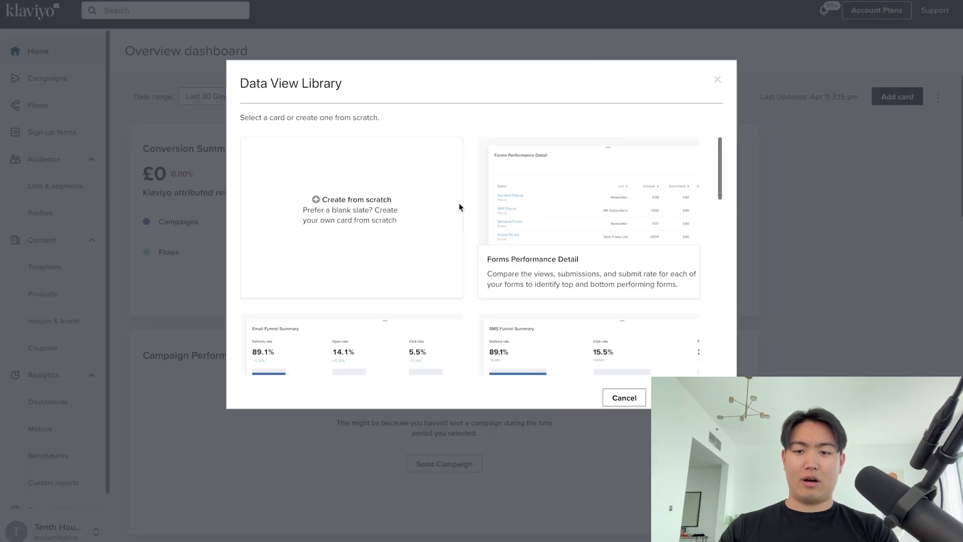
scroll(485, 106, "down", 5)
scroll(485, 107, "up", 5)
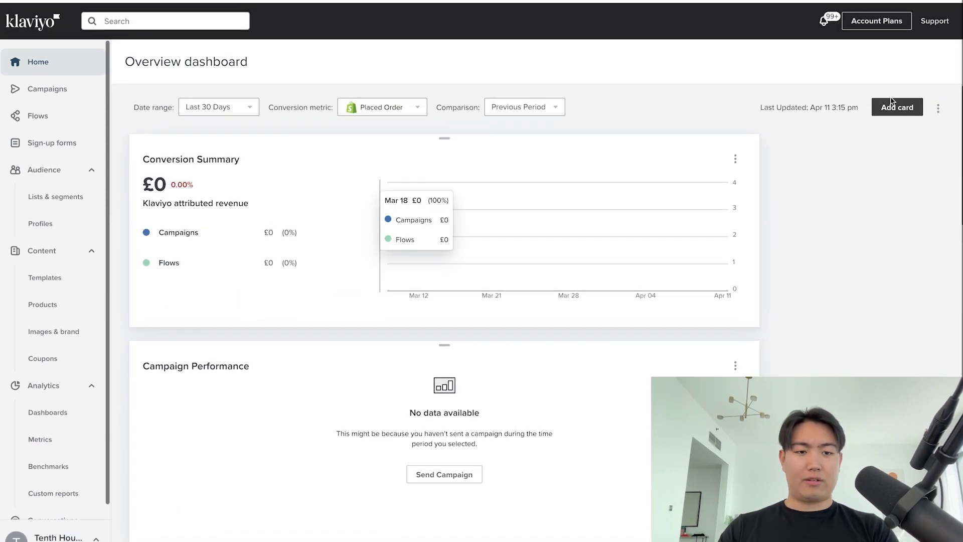
left_click(887, 98)
scroll(460, 252, "down", 10)
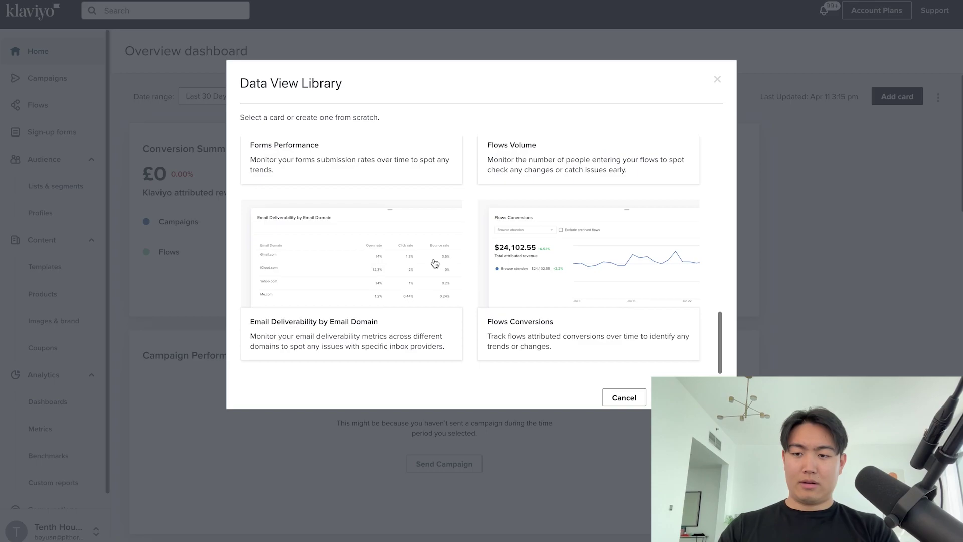
left_click(325, 282)
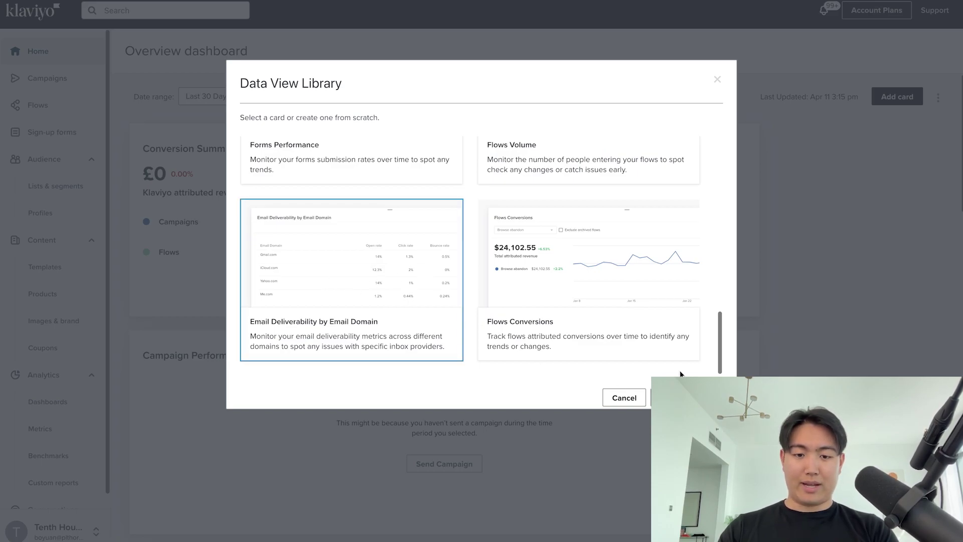
double_click(442, 333)
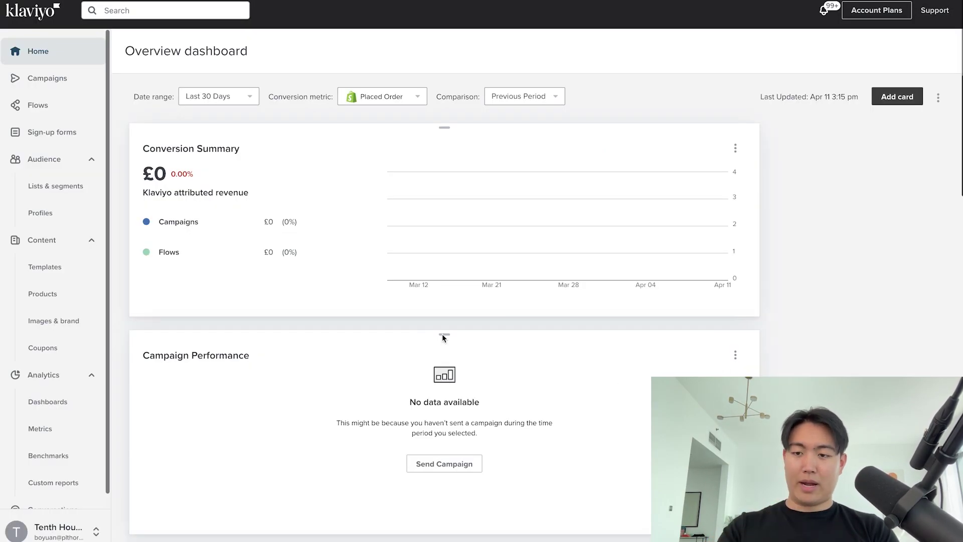
scroll(222, 364, "down", 2)
scroll(222, 365, "down", 5)
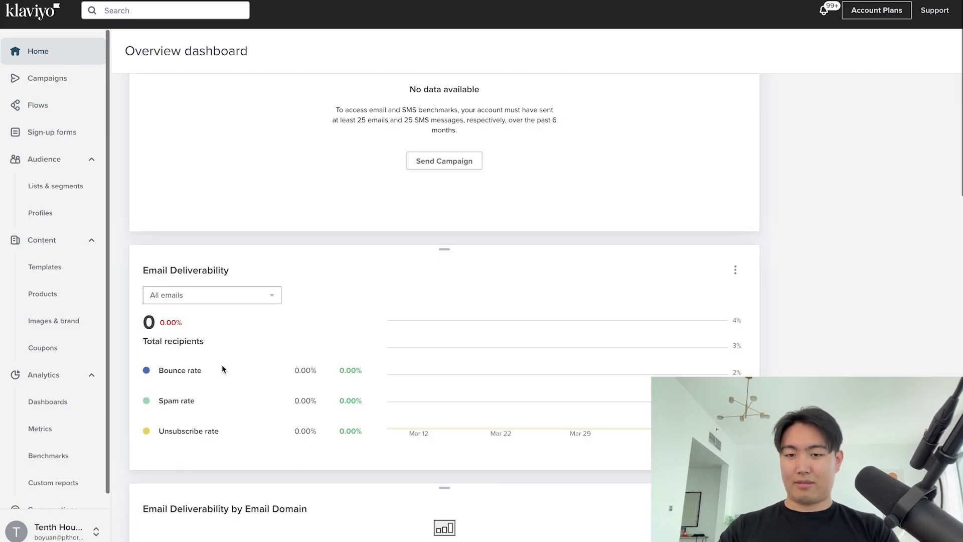
scroll(222, 369, "down", 2)
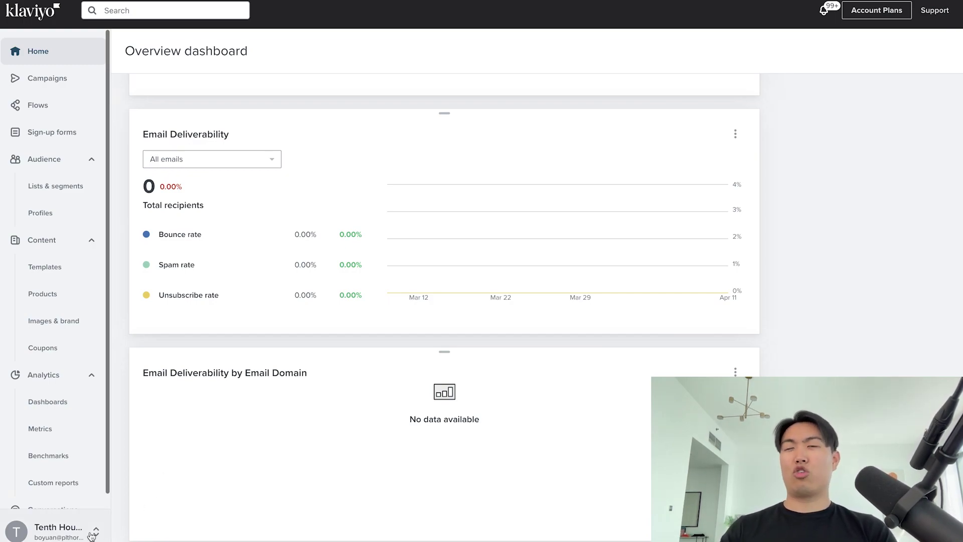
Step: Go to account Settings > Domains and Hosting and start dedicated sending domain setup
left_click(91, 535)
left_click(160, 518)
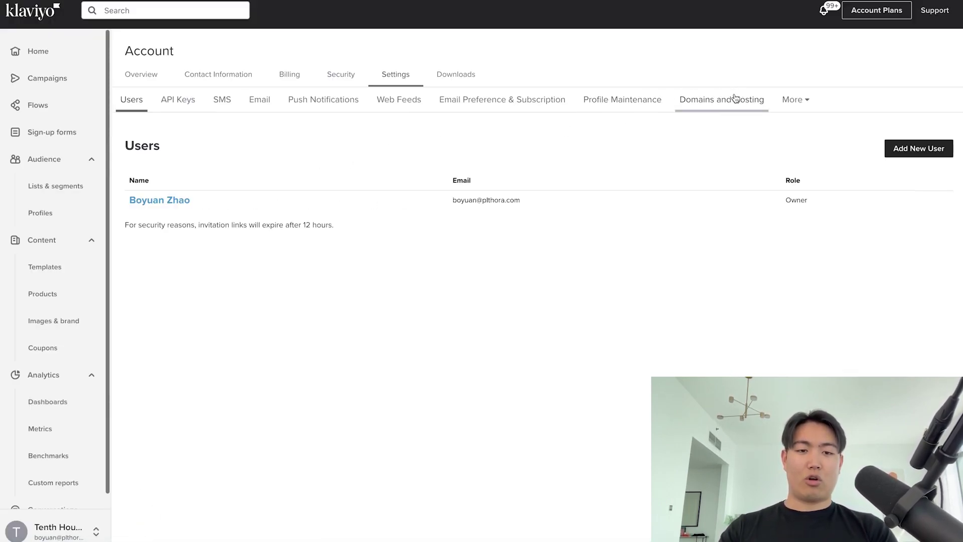
left_click(736, 99)
left_click_drag(223, 163, 174, 251)
left_click(175, 251)
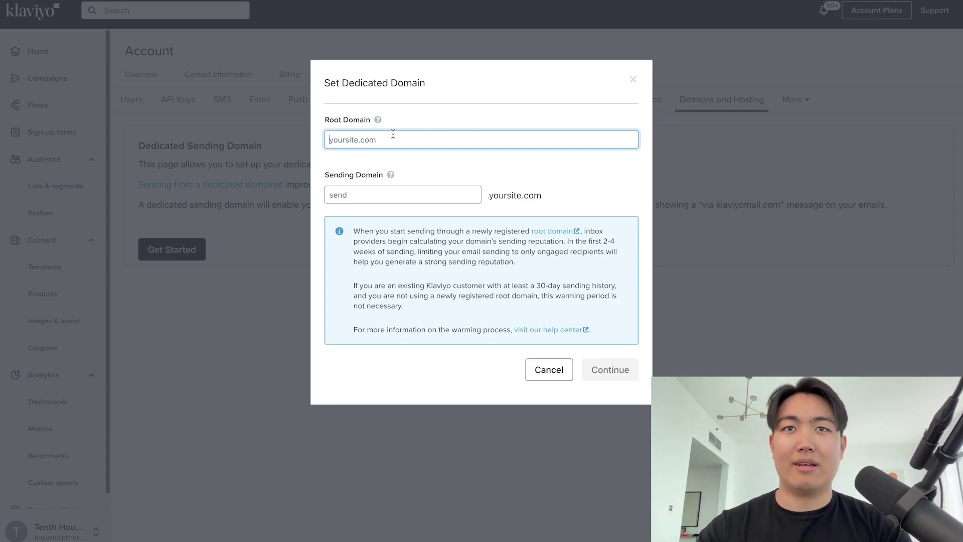
type("plthora.com")
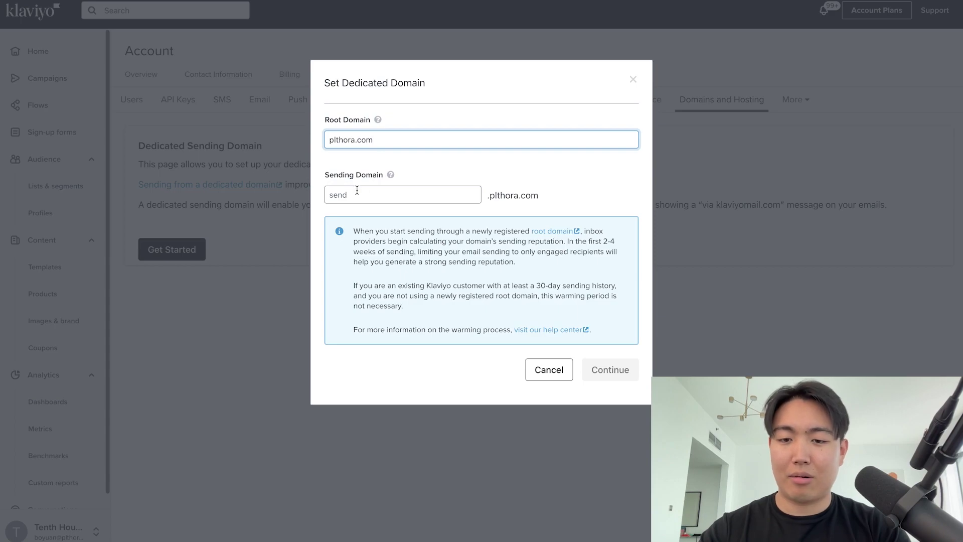
Step: Enter plthora.com with sending subdomain hello and continue to the DNS records step
left_click(364, 188)
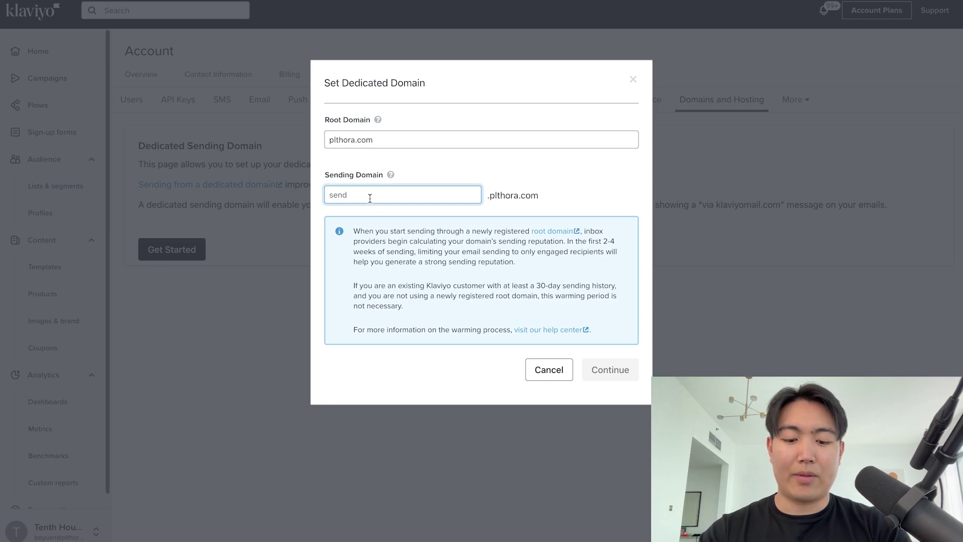
type("email")
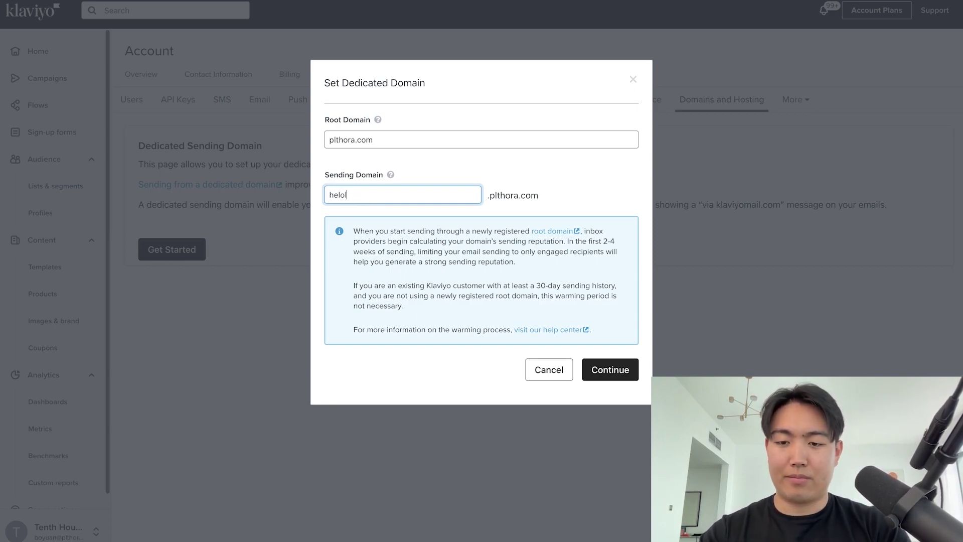
type("lo")
double_click(372, 198)
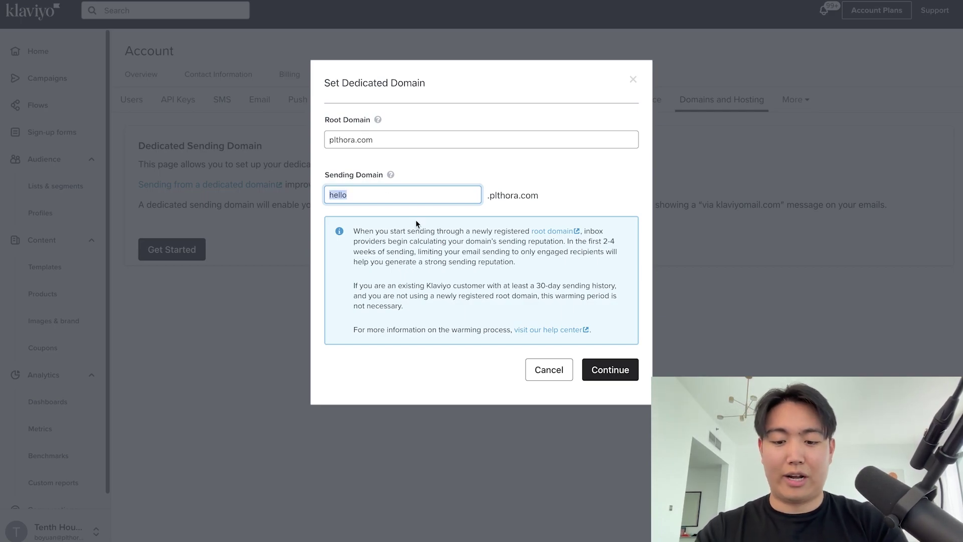
type("try")
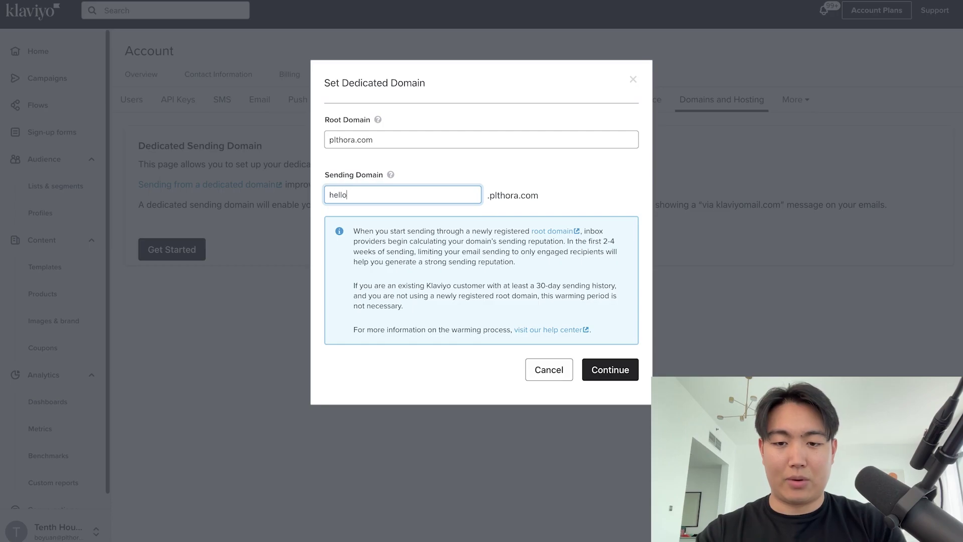
left_click(610, 370)
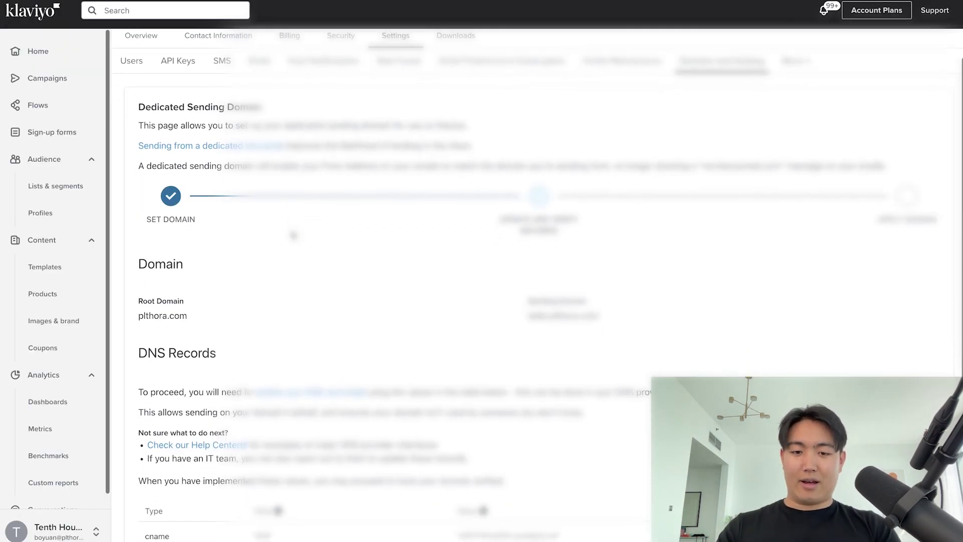
scroll(293, 235, "down", 5)
scroll(164, 170, "down", 1)
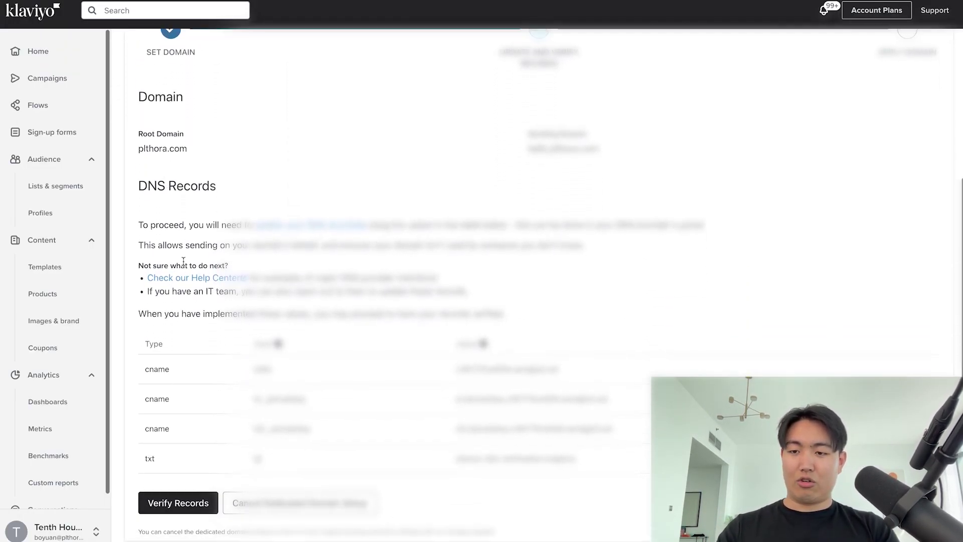
Step: Select the whole plthora.com DNS records table, from the Type header to the txt row, for copying
left_click_drag(166, 359, 599, 475)
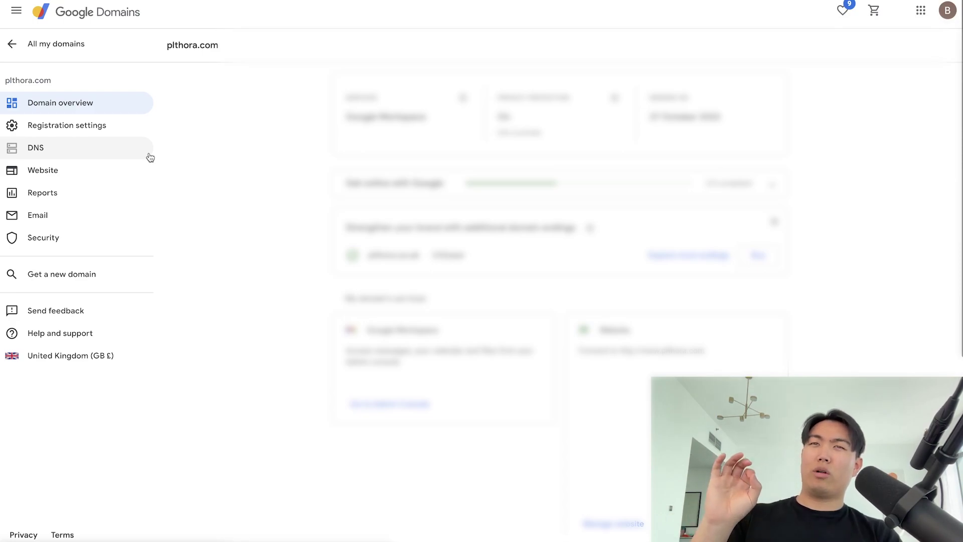
Step: Manage plthora.com's custom DNS records, create a blank record, and select Klaviyo's first CNAME row
left_click(78, 148)
scroll(402, 250, "down", 2)
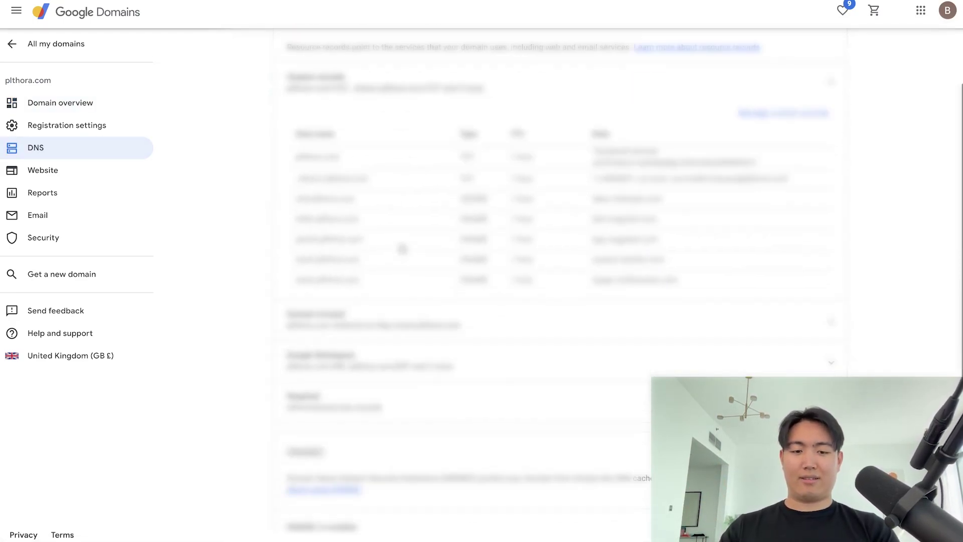
scroll(347, 166, "down", 1)
scroll(536, 198, "up", 1)
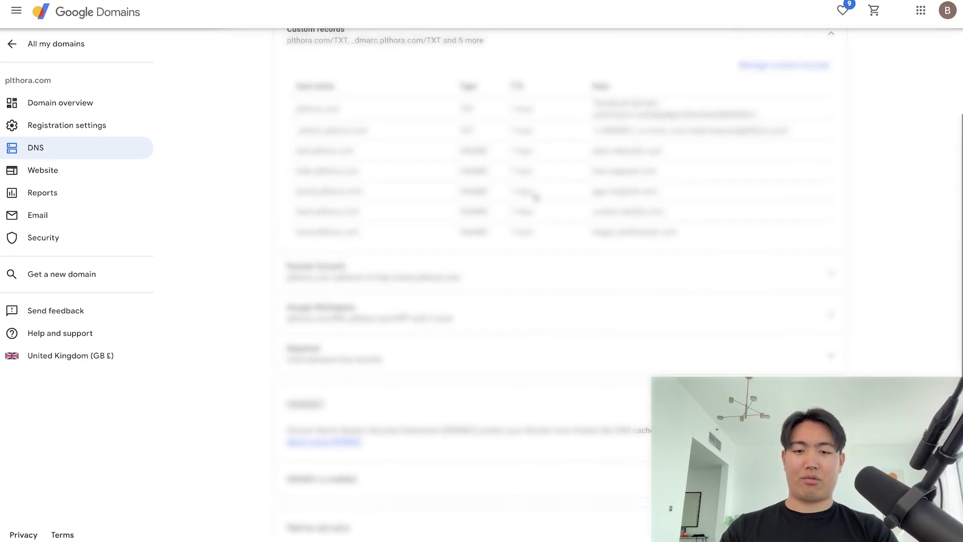
scroll(265, 101, "up", 1)
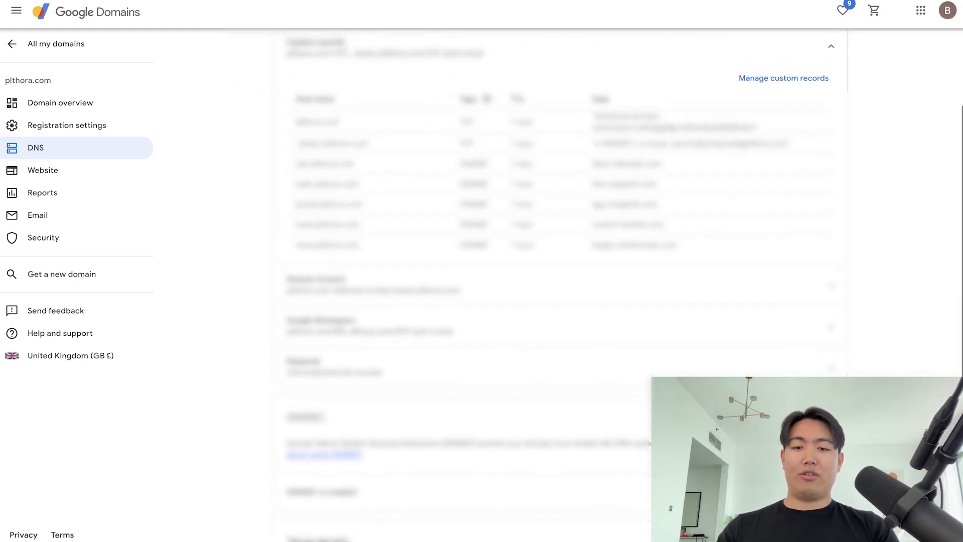
left_click(785, 80)
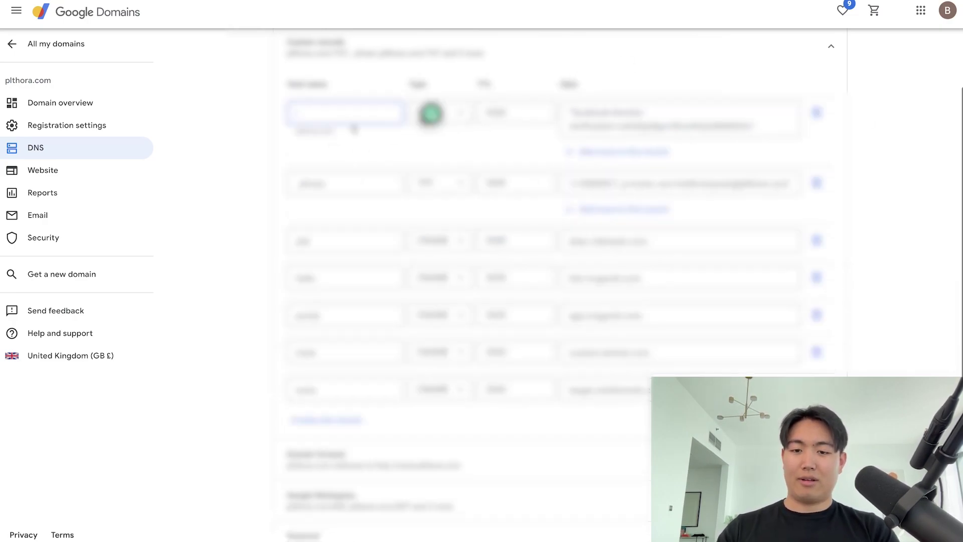
left_click(341, 420)
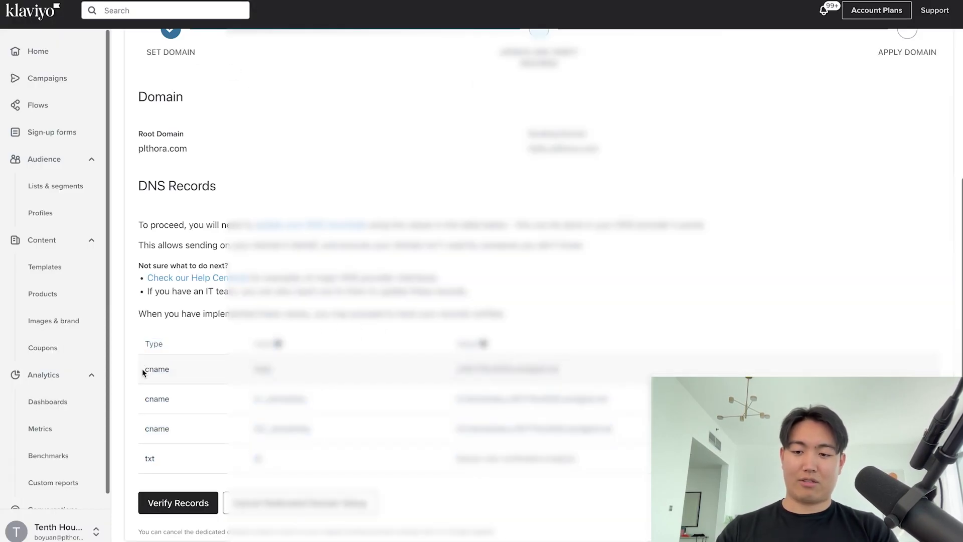
left_click_drag(142, 369, 319, 370)
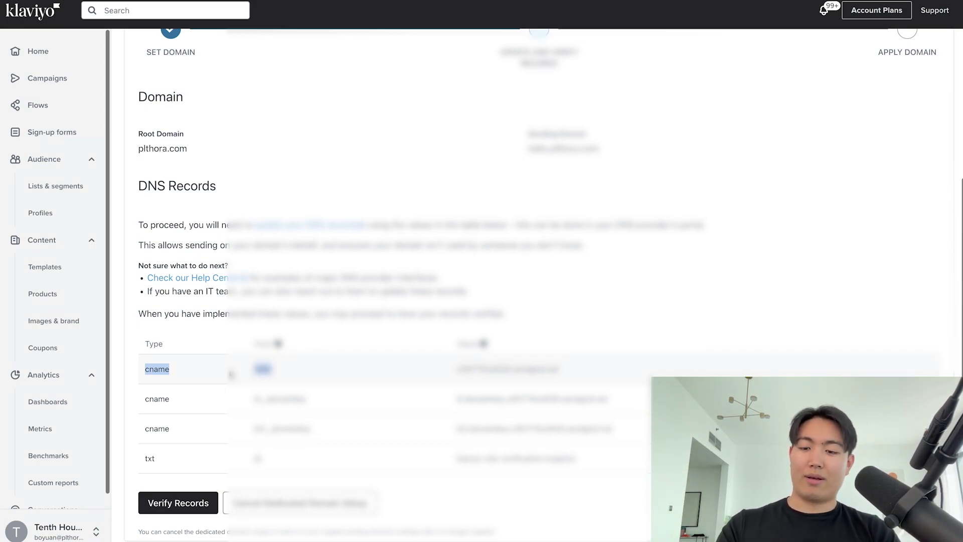
Step: Set the new Google Domains record's type to CNAME and paste Klaviyo's first CNAME host name
left_click(251, 370)
double_click(257, 370)
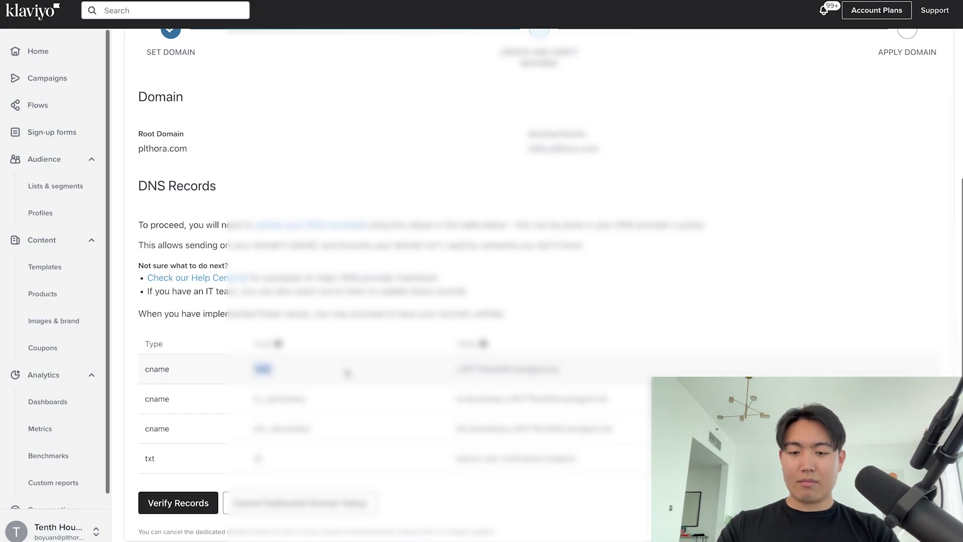
left_click_drag(455, 371, 308, 399)
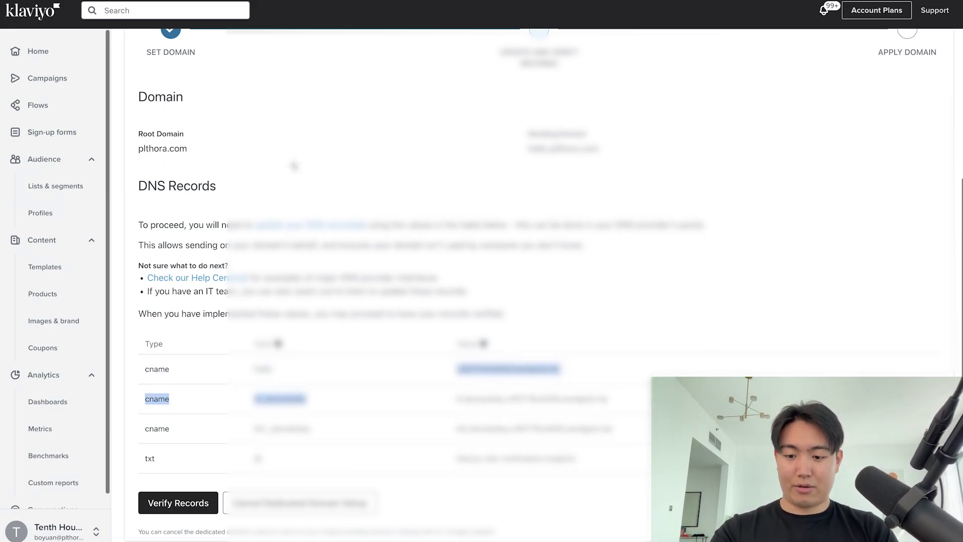
key("ctrl+Tab")
left_click(458, 426)
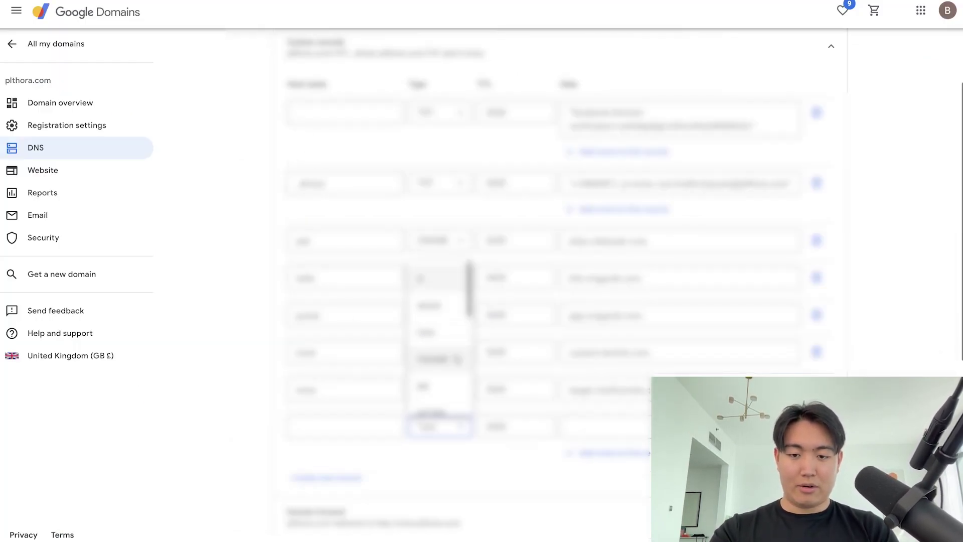
left_click(457, 358)
left_click(346, 430)
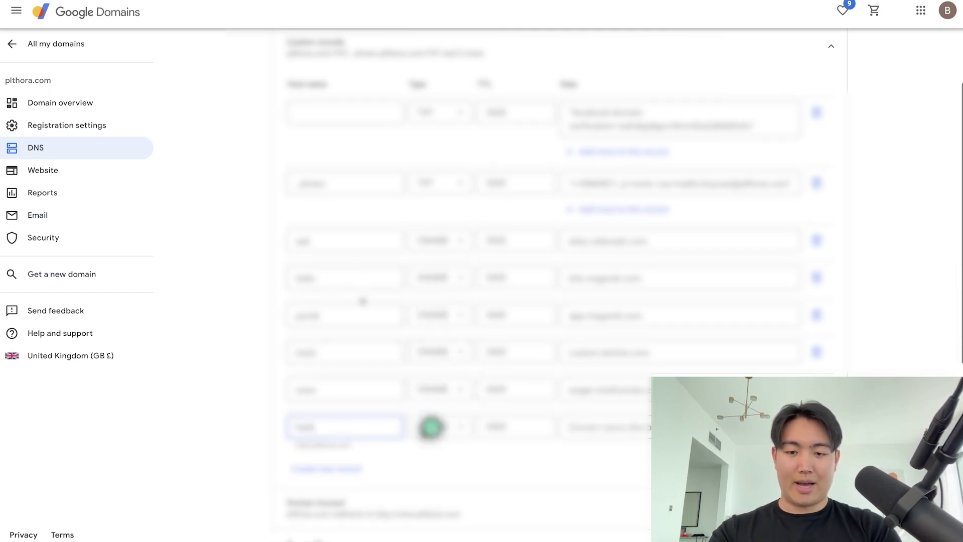
double_click(357, 428)
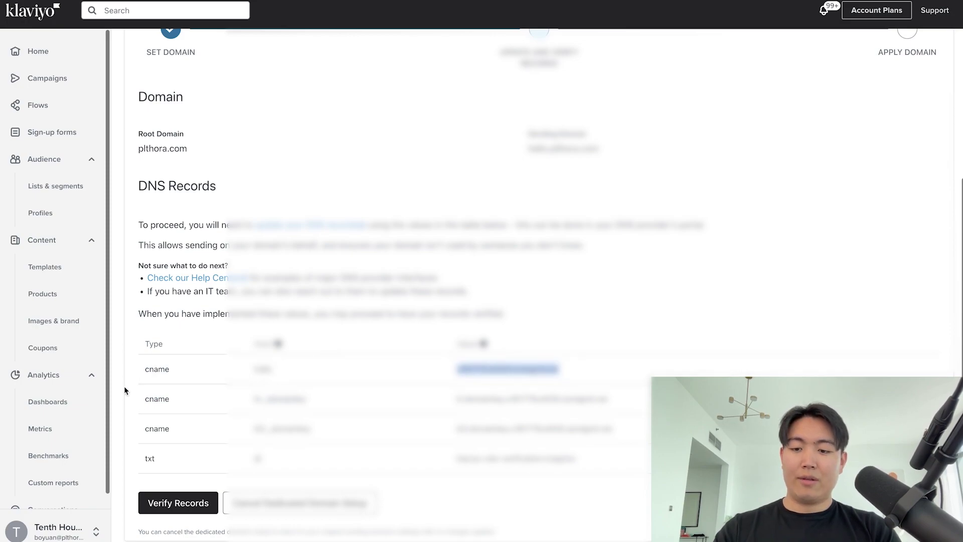
Step: Review the second CNAME and TXT record details in Klaviyo's DNS records table
left_click_drag(161, 397, 662, 400)
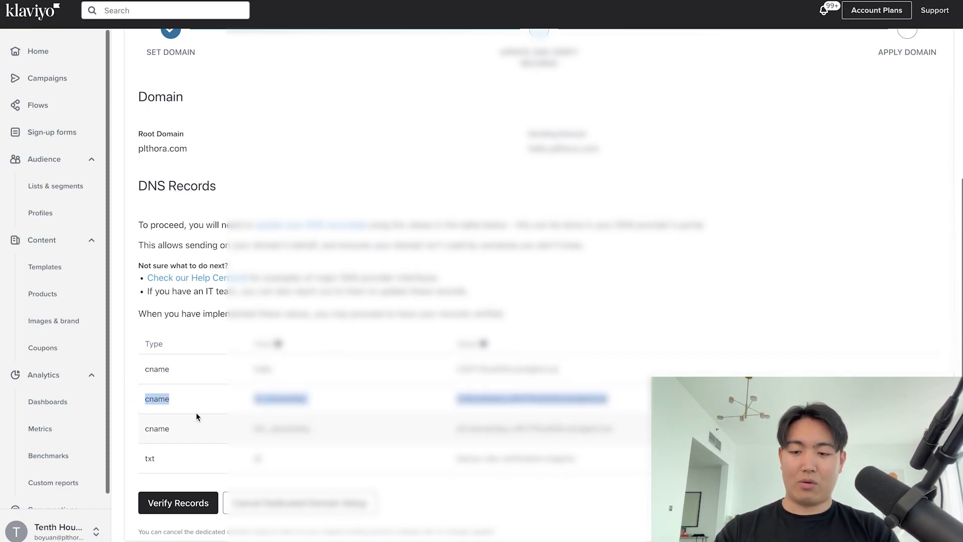
left_click_drag(153, 458, 563, 465)
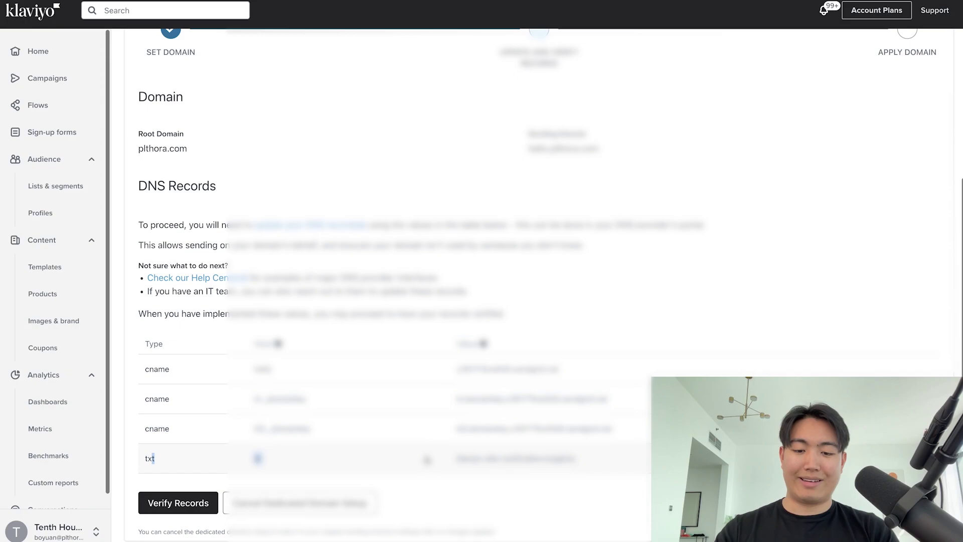
left_click_drag(426, 459, 576, 460)
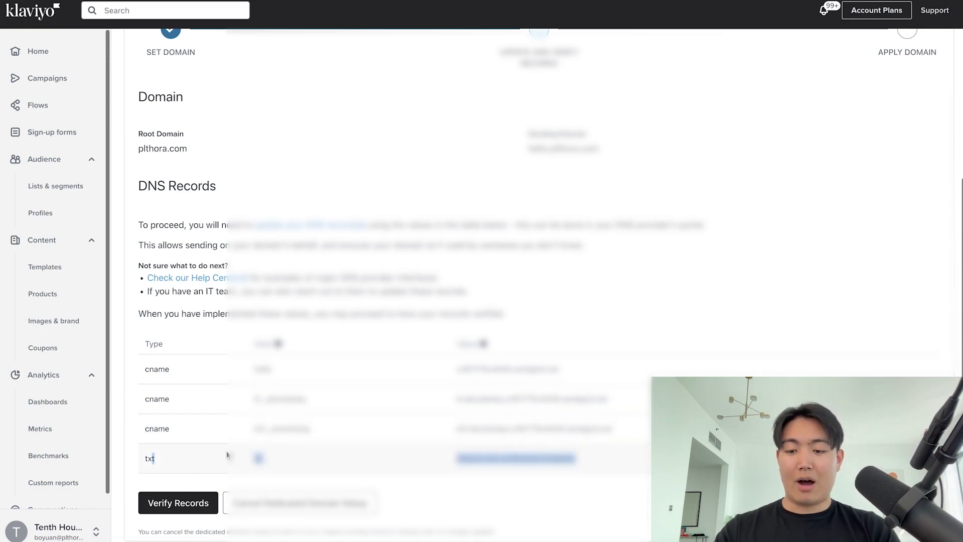
left_click(240, 456)
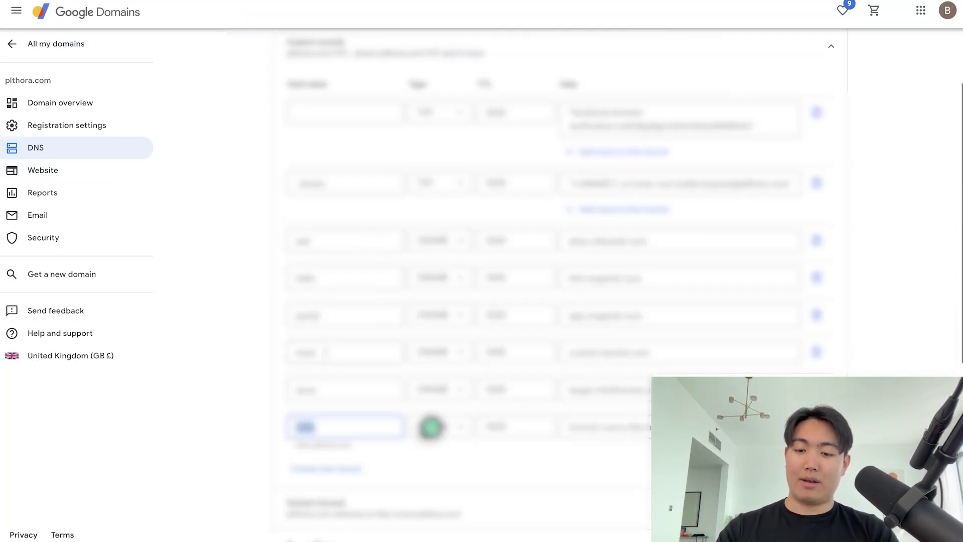
scroll(431, 428, "up", 1)
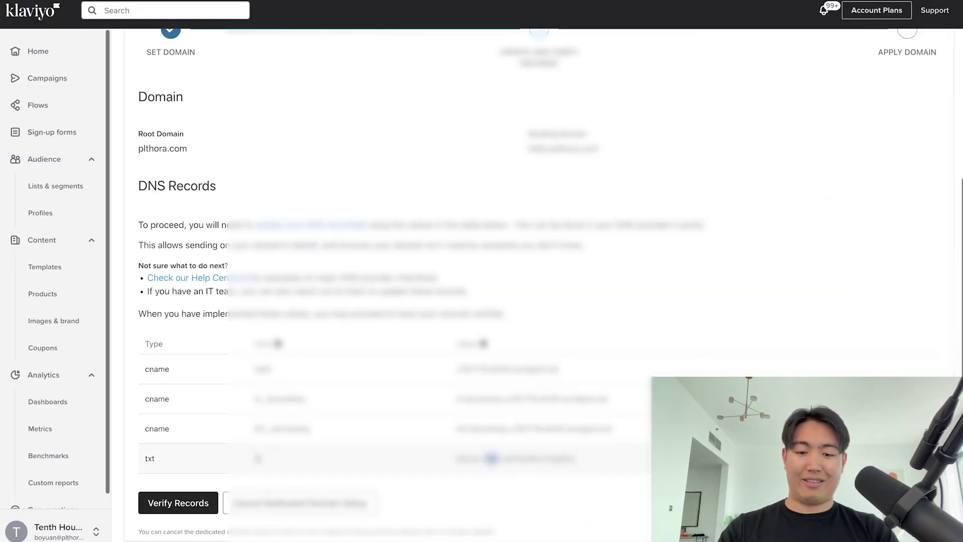
Step: Select the existing root TXT record's Data value in Google Domains to review it
triple_click(491, 457)
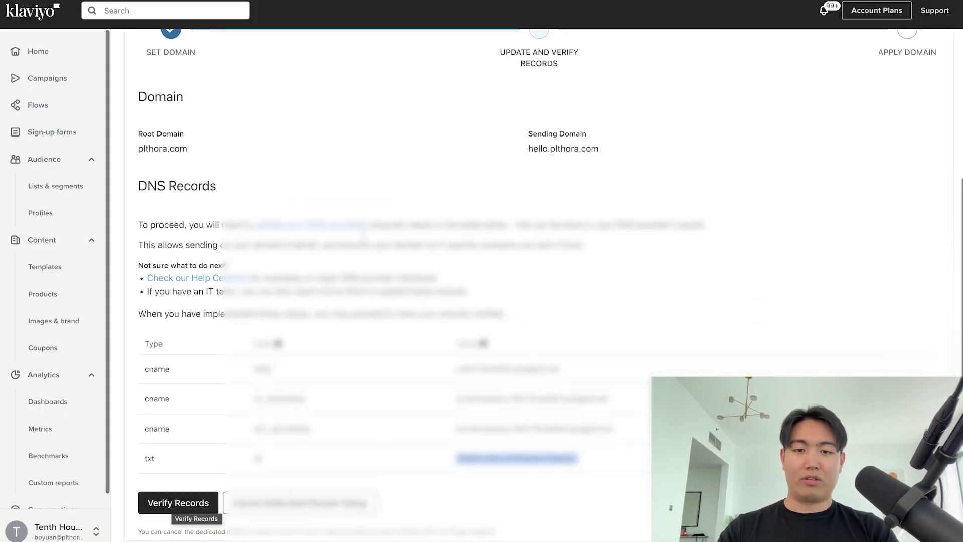
scroll(364, 237, "up", 3)
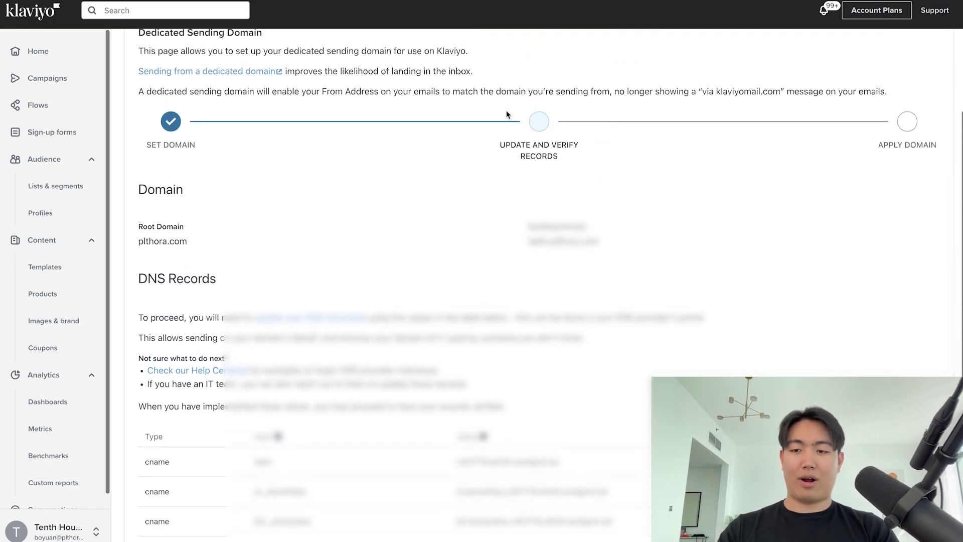